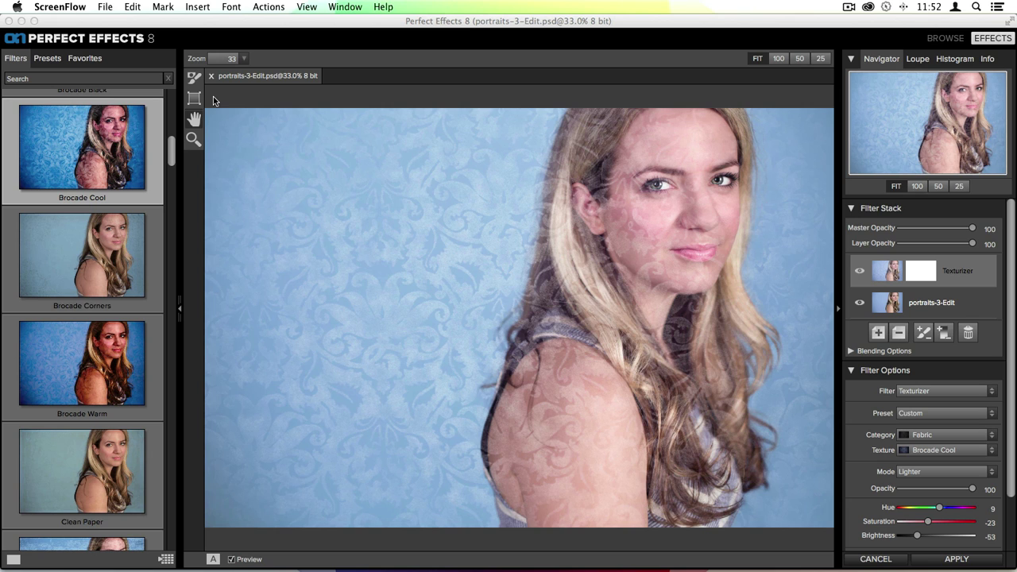
# - Select the Masking Brush, set to Paint Out at size 200 and feather 50
pyautogui.click(195, 79)
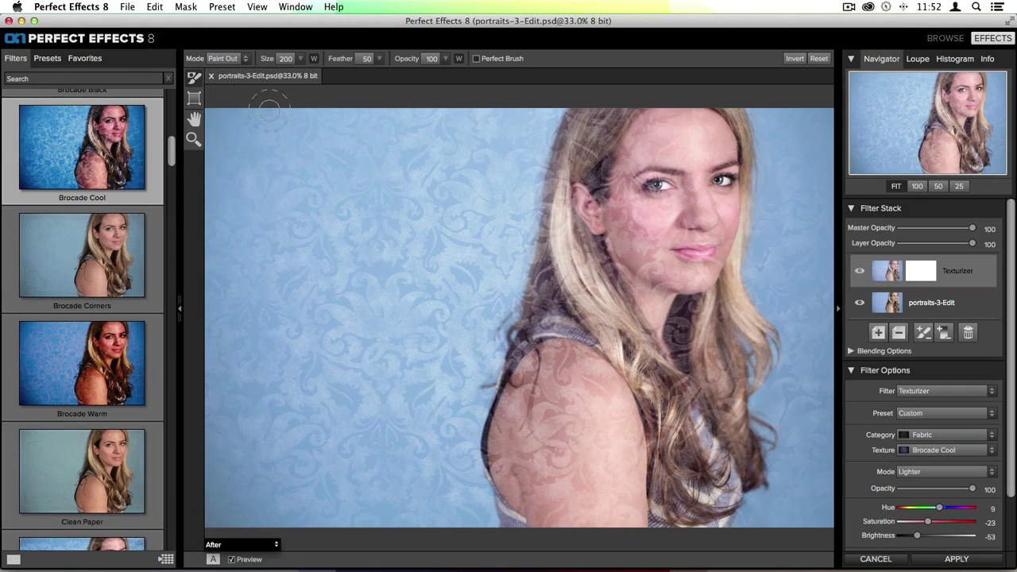
# - Paint the brocade texture off her face and adjacent hair, then resize the brush to 700
pyautogui.moveTo(607, 391)
pyautogui.mouseDown()
pyautogui.moveTo(660, 123)
pyautogui.moveTo(673, 167)
pyautogui.moveTo(647, 287)
pyautogui.moveTo(671, 255)
pyautogui.moveTo(682, 103)
pyautogui.moveTo(704, 160)
pyautogui.moveTo(688, 306)
pyautogui.moveTo(708, 232)
pyautogui.moveTo(712, 114)
pyautogui.moveTo(725, 131)
pyautogui.moveTo(725, 214)
pyautogui.moveTo(689, 379)
pyautogui.moveTo(673, 286)
pyautogui.moveTo(648, 300)
pyautogui.mouseUp()
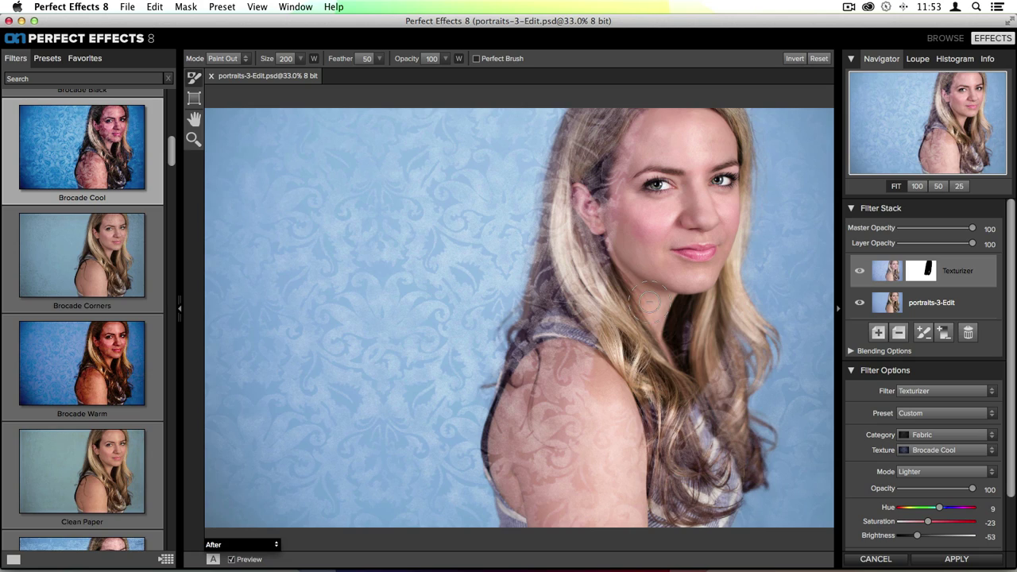
pyautogui.press('[')
pyautogui.press('[')
pyautogui.press('[')
pyautogui.press('[')
pyautogui.press('[')
pyautogui.press('[')
pyautogui.press(']')
pyautogui.press(']')
pyautogui.press(']')
pyautogui.press(']')
pyautogui.press(']')
pyautogui.press(']')
pyautogui.press(']')
pyautogui.press(']')
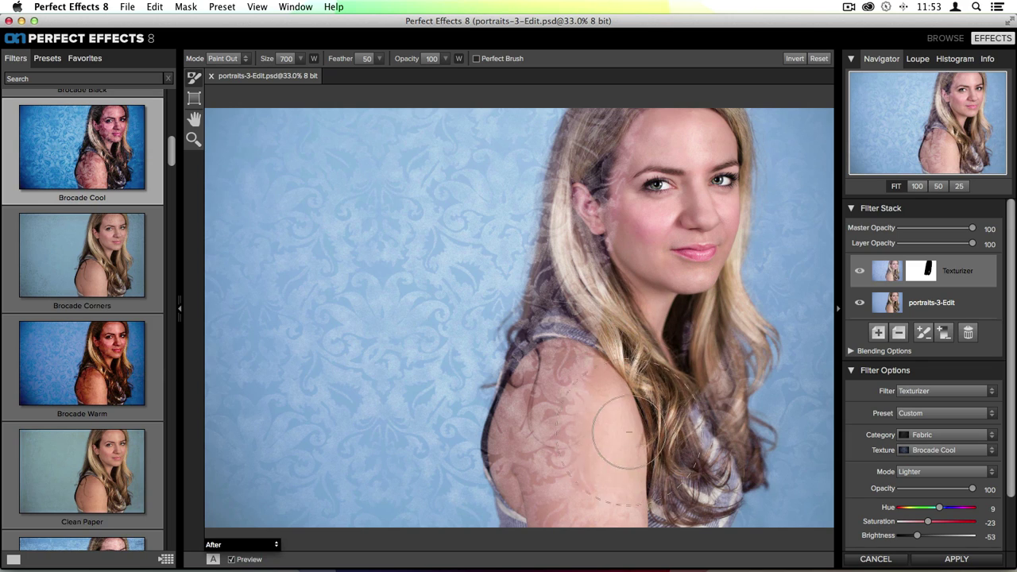
# - Wipe texture from the left hair and shoulder, then lower the brush feather to 4
pyautogui.moveTo(629, 432)
pyautogui.mouseDown()
pyautogui.moveTo(646, 144)
pyautogui.moveTo(641, 308)
pyautogui.moveTo(588, 500)
pyautogui.moveTo(587, 383)
pyautogui.moveTo(616, 492)
pyautogui.moveTo(664, 433)
pyautogui.moveTo(671, 354)
pyautogui.moveTo(677, 448)
pyautogui.mouseUp()
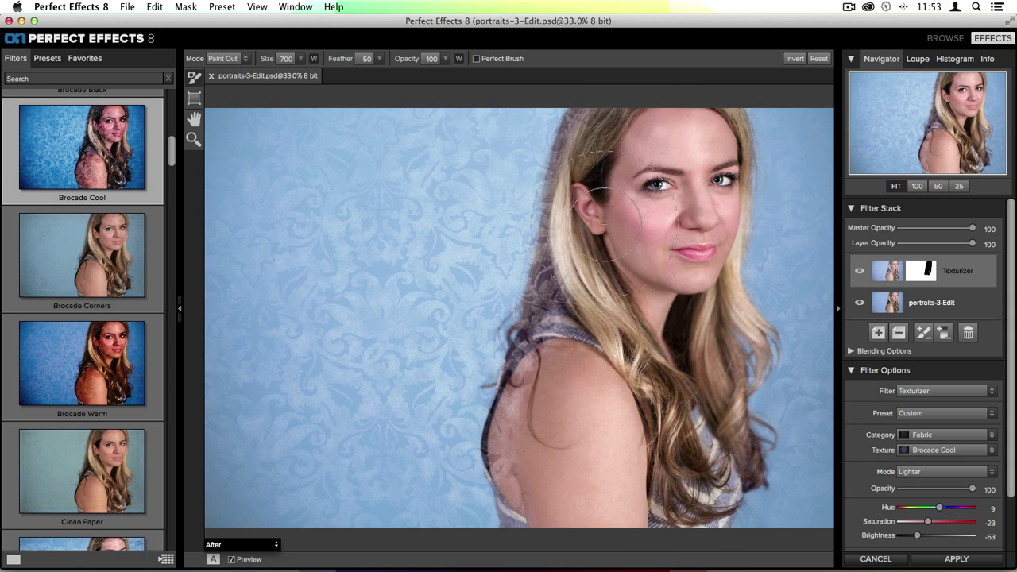
pyautogui.moveTo(605, 224)
pyautogui.mouseDown()
pyautogui.moveTo(540, 357)
pyautogui.moveTo(556, 493)
pyautogui.moveTo(596, 445)
pyautogui.mouseUp()
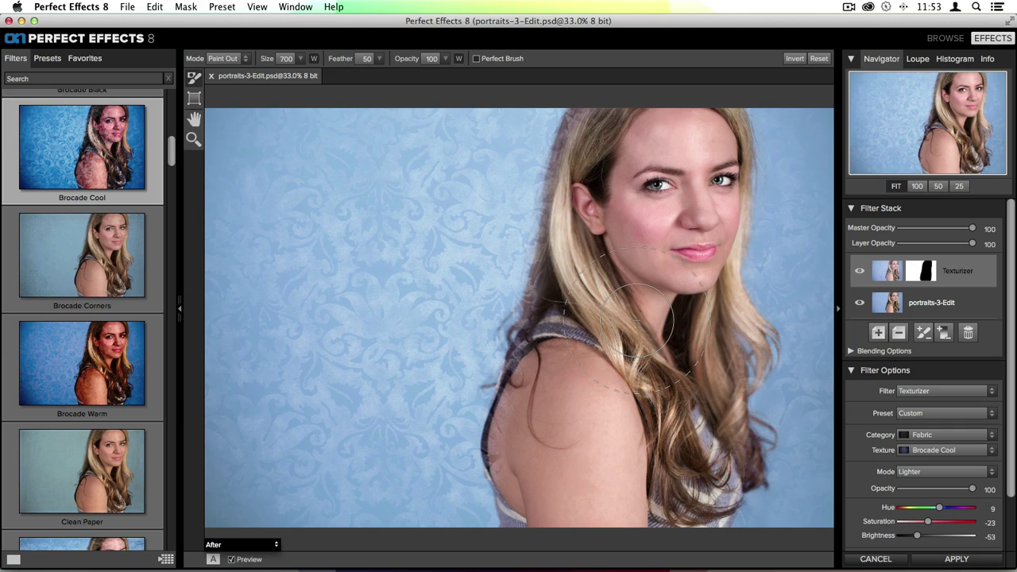
pyautogui.hotkey('shift', '[')
pyautogui.hotkey('shift', '[')
pyautogui.hotkey('shift', '[')
pyautogui.hotkey('shift', '[')
pyautogui.hotkey('shift', '[')
pyautogui.hotkey('shift', '[')
pyautogui.hotkey('shift', '[')
# - Raise feather to 80, clear texture beside the hair, then Paint In the background left of her shoulder
pyautogui.moveTo(633, 319); pyautogui.dragTo(491, 289)
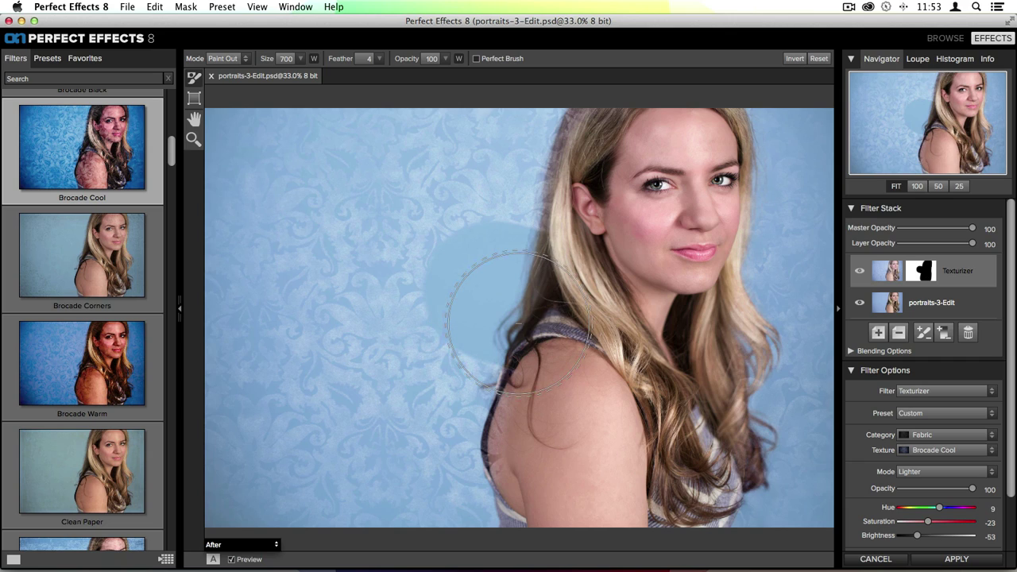
pyautogui.hotkey('shift', ']')
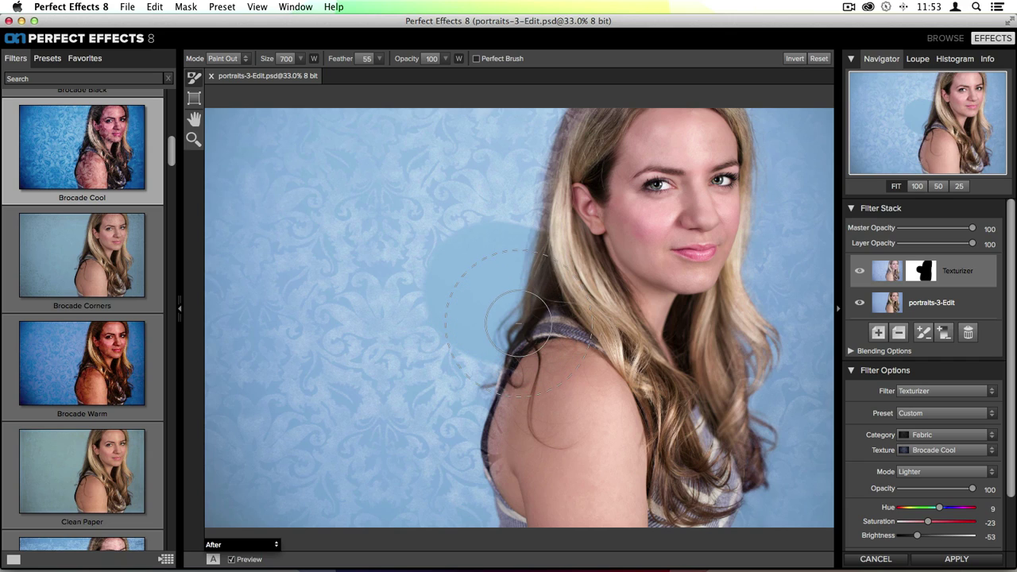
pyautogui.hotkey('shift', ']')
pyautogui.moveTo(499, 383)
pyautogui.mouseDown()
pyautogui.moveTo(407, 378)
pyautogui.moveTo(361, 362)
pyautogui.mouseUp()
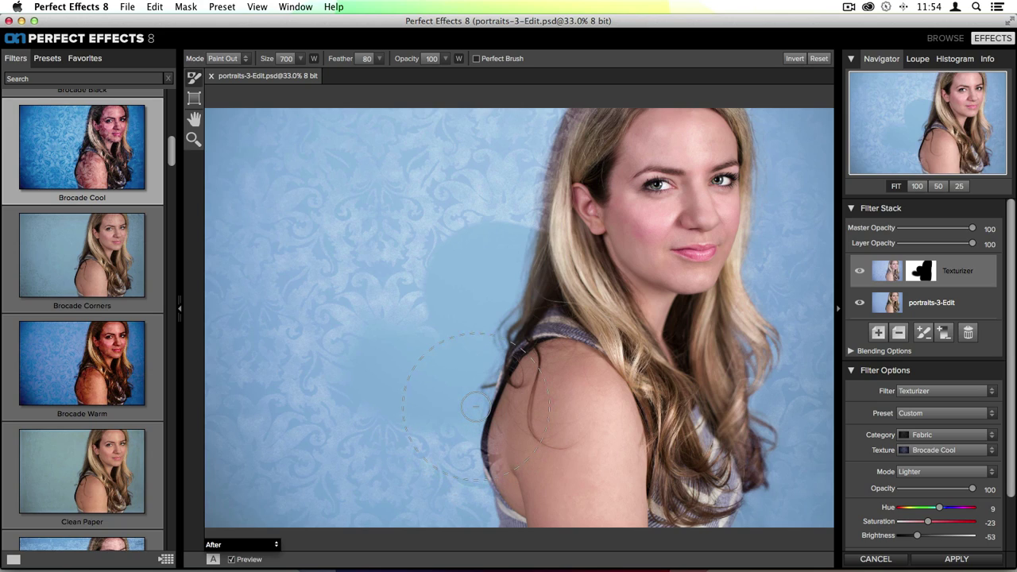
pyautogui.press('x')
pyautogui.moveTo(474, 407)
pyautogui.mouseDown()
pyautogui.moveTo(431, 364)
pyautogui.moveTo(389, 381)
pyautogui.moveTo(457, 220)
pyautogui.moveTo(470, 234)
pyautogui.moveTo(425, 395)
pyautogui.moveTo(486, 342)
pyautogui.moveTo(490, 164)
pyautogui.moveTo(470, 243)
pyautogui.mouseUp()
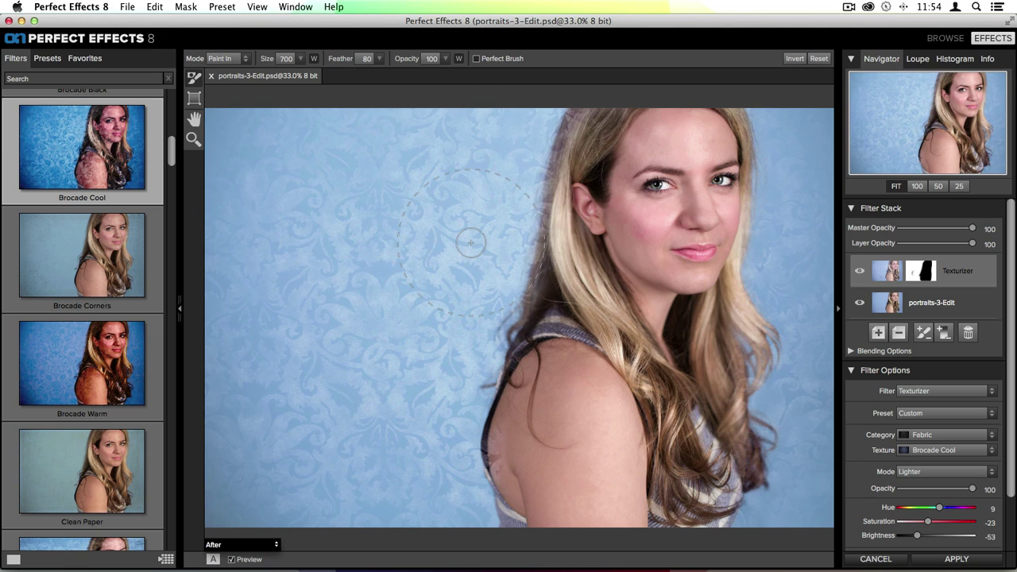
# - Enable Perfect Brush at size 200, paint texture back along the hair edge, then return to Paint Out
pyautogui.click(476, 59)
pyautogui.press('[')
pyautogui.press('[')
pyautogui.press('[')
pyautogui.press('[')
pyautogui.press('[')
pyautogui.moveTo(539, 289)
pyautogui.mouseDown()
pyautogui.moveTo(546, 232)
pyautogui.moveTo(519, 322)
pyautogui.moveTo(559, 142)
pyautogui.moveTo(588, 111)
pyautogui.moveTo(558, 177)
pyautogui.moveTo(573, 138)
pyautogui.mouseUp()
pyautogui.press('x')
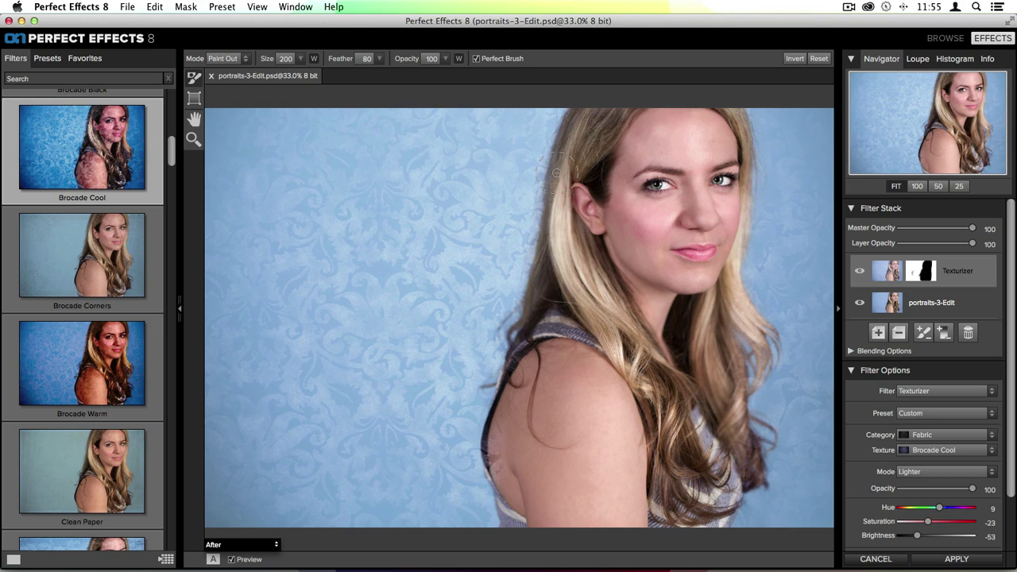
# - Brush the texture off her outer hair edge from the forehead down past the shoulder
pyautogui.moveTo(740, 145)
pyautogui.mouseDown()
pyautogui.moveTo(736, 288)
pyautogui.moveTo(756, 374)
pyautogui.mouseUp()
# - Invert the Texturizer mask, then reset it so brocade covers the whole portrait
pyautogui.click(795, 59)
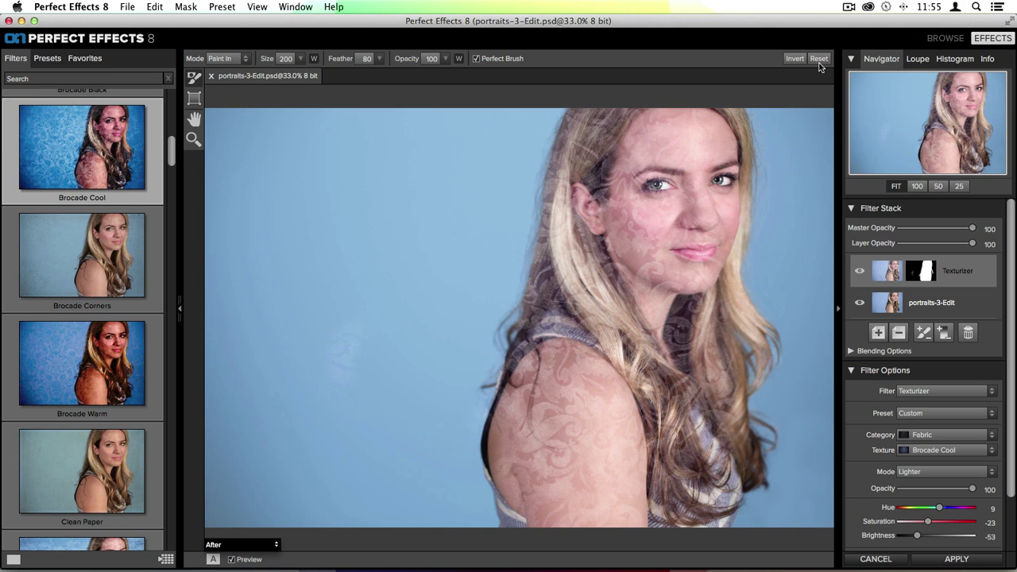
pyautogui.click(818, 63)
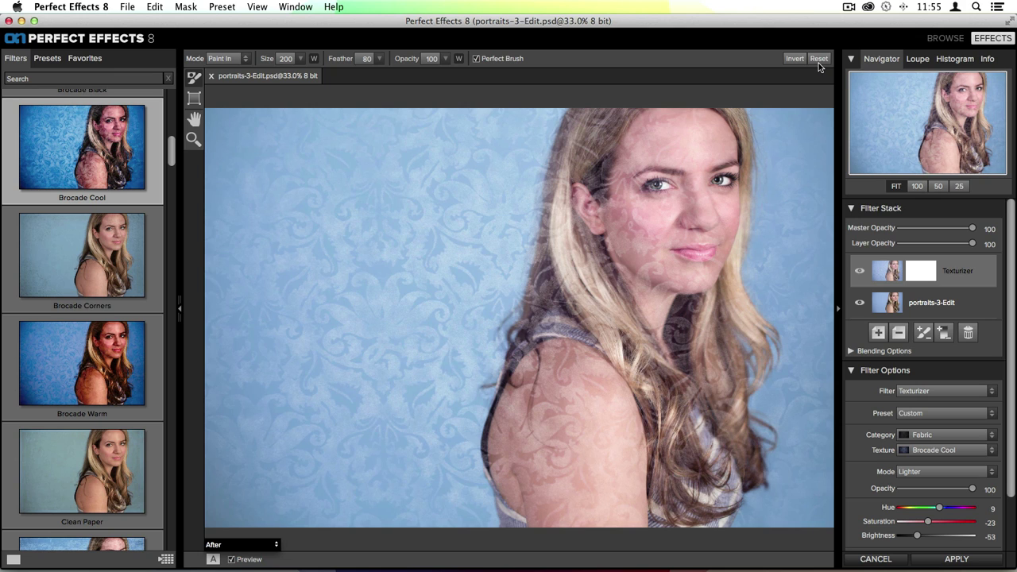